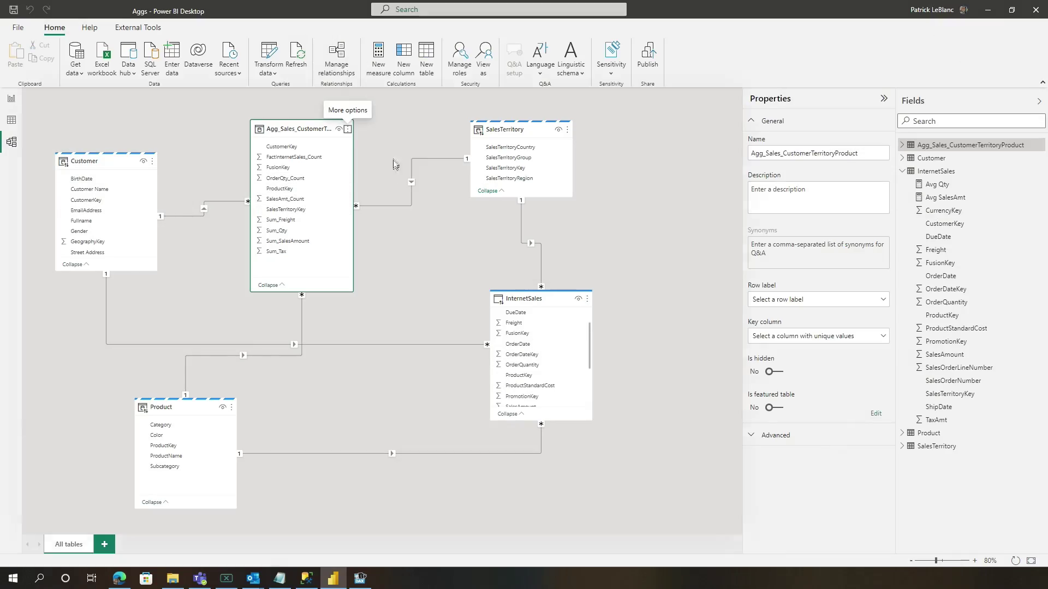
- Move InternetSales up-left, review the Agg table's aggregation mappings without changes, then return to the report
{"action": "left_click", "coordinate": [395, 164]}
{"action": "left_click_drag", "start_coordinate": [528, 299], "coordinate": [446, 279]}
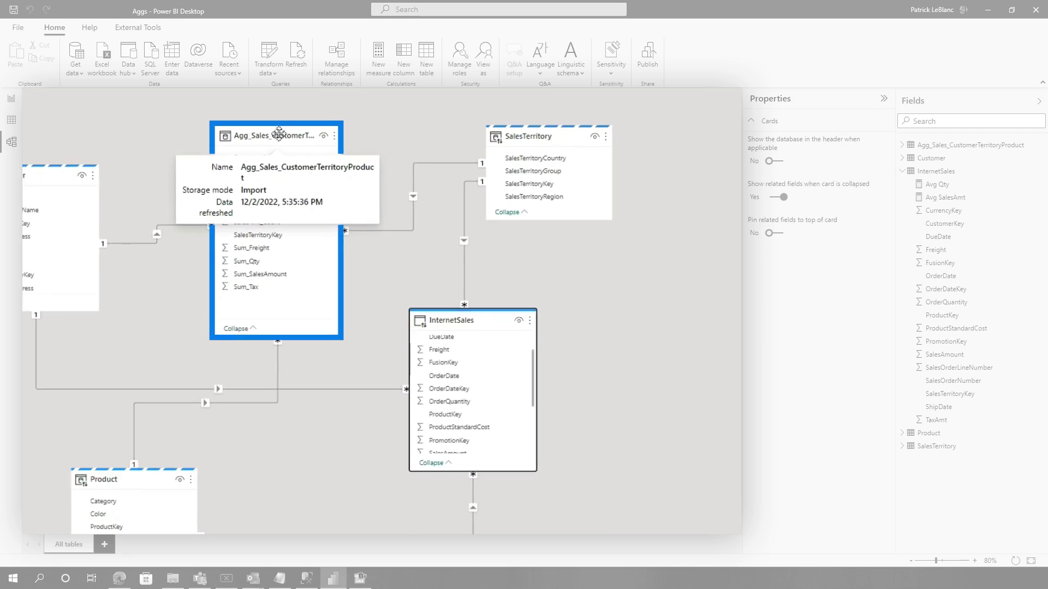
{"action": "left_click", "coordinate": [312, 148]}
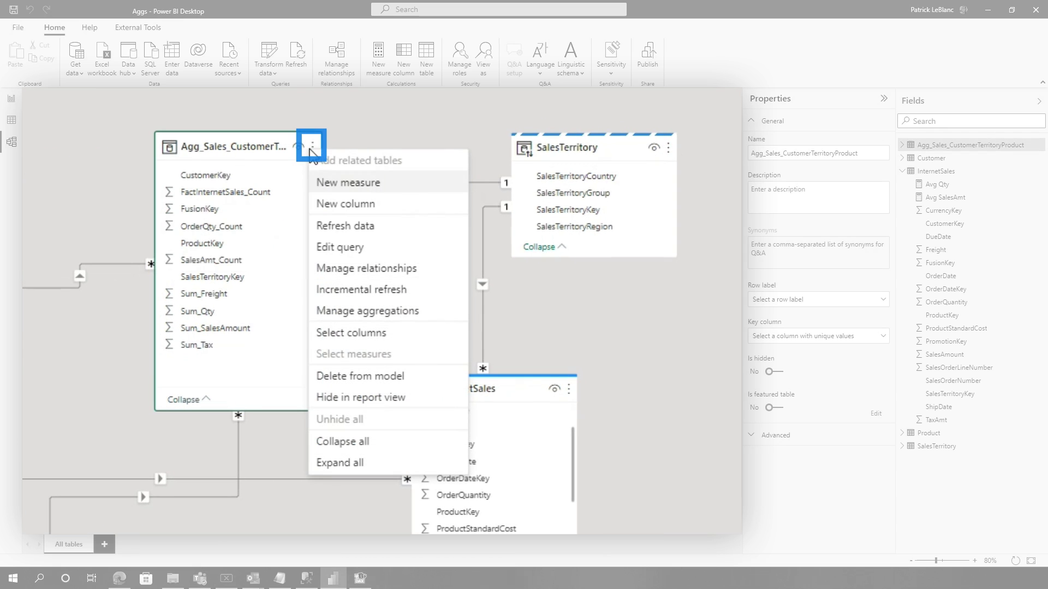
{"action": "left_click", "coordinate": [410, 310]}
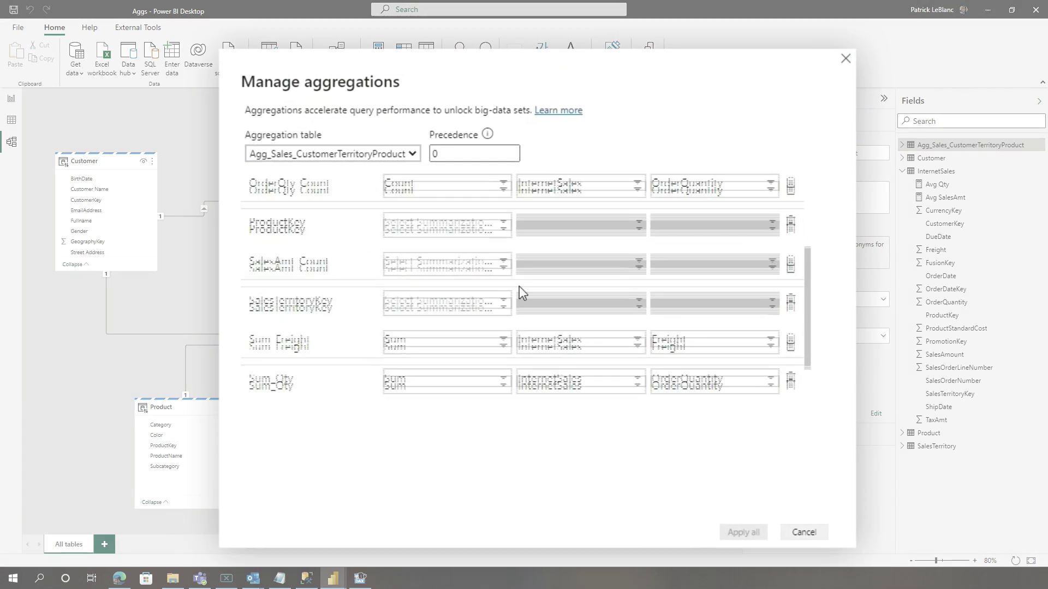
{"action": "scroll", "coordinate": [519, 286], "scroll_direction": "down", "scroll_amount": 3}
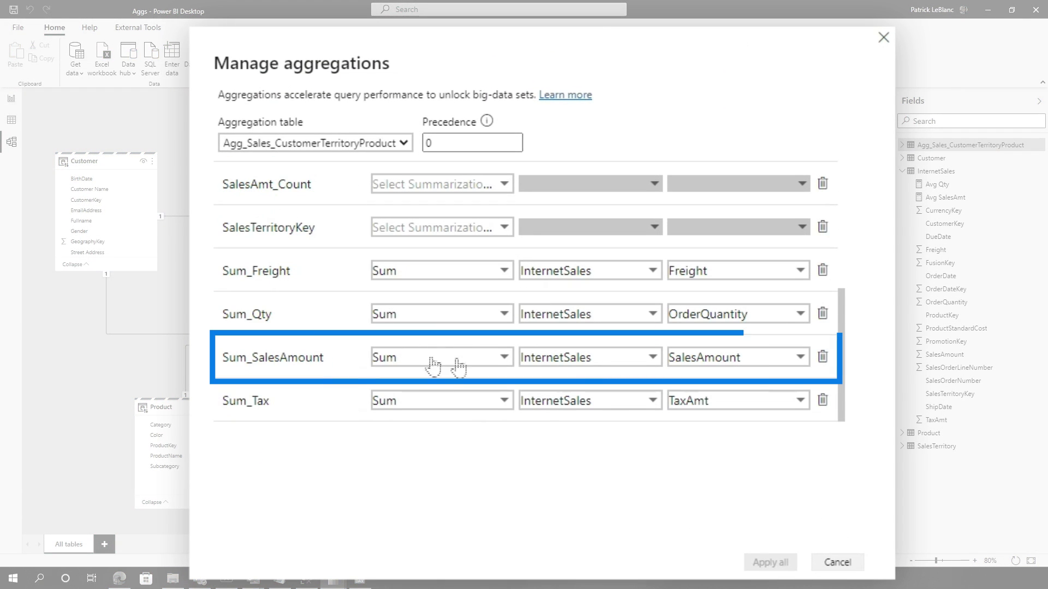
{"action": "left_click", "coordinate": [849, 564]}
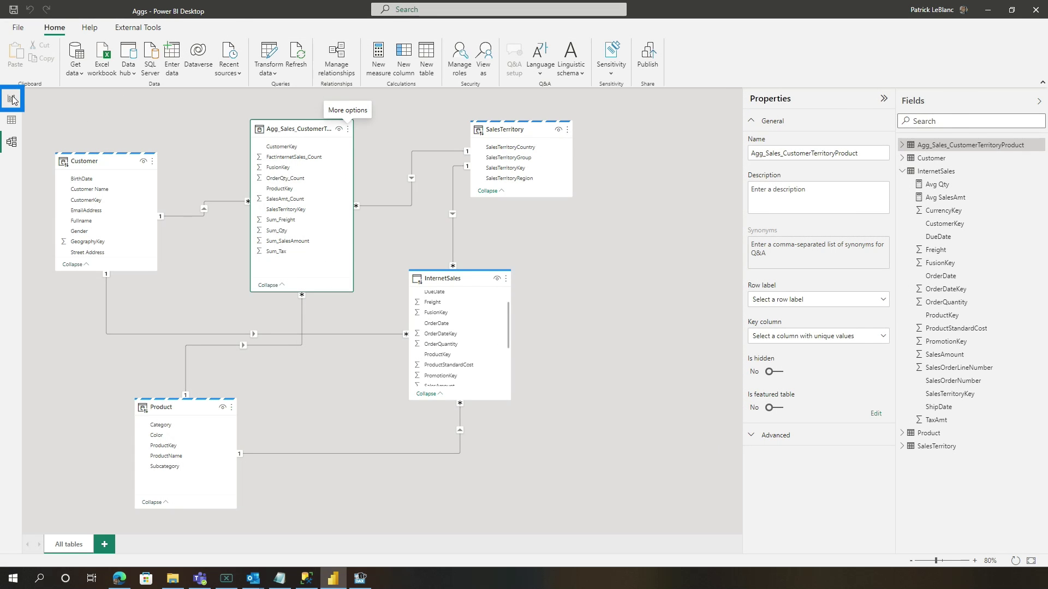
{"action": "left_click", "coordinate": [12, 99]}
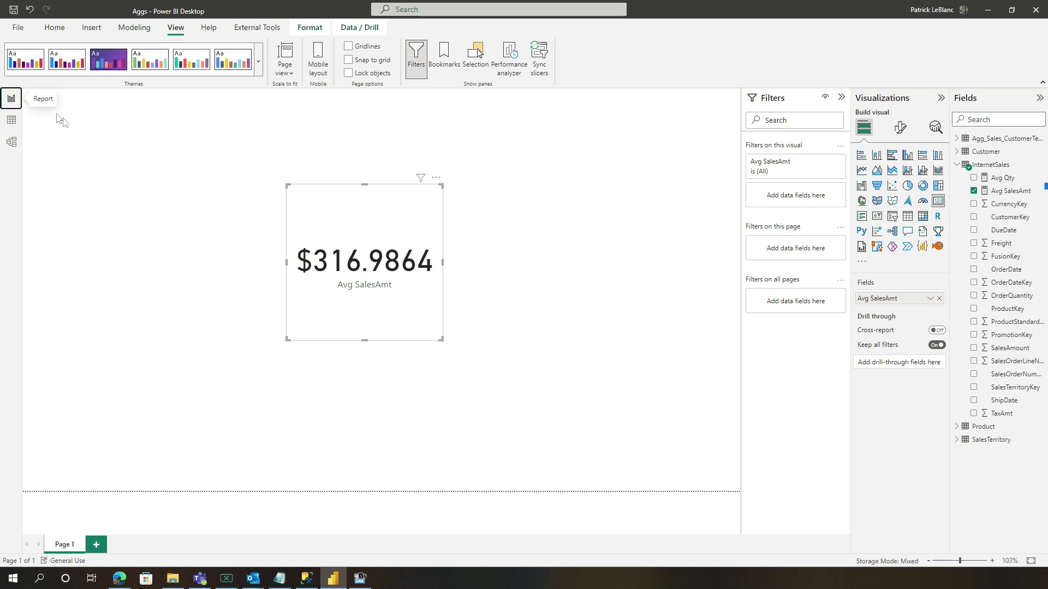
- Inspect the Avg SalesAmt AVERAGE formula and start the DAX Studio All Queries trace
{"action": "left_click", "coordinate": [1008, 195]}
{"action": "left_click", "coordinate": [162, 104]}
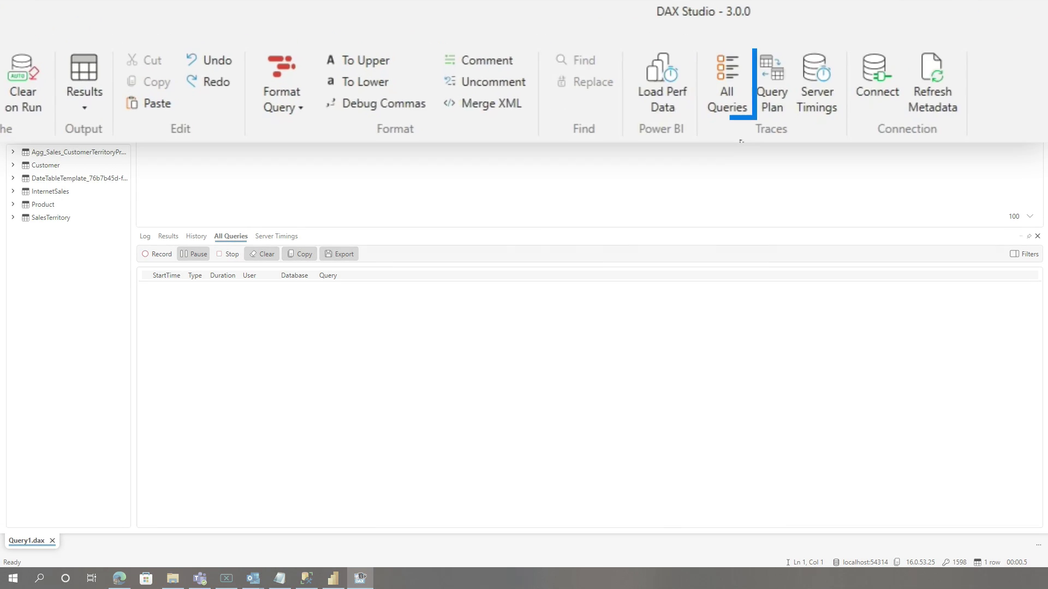
{"action": "left_click", "coordinate": [742, 71]}
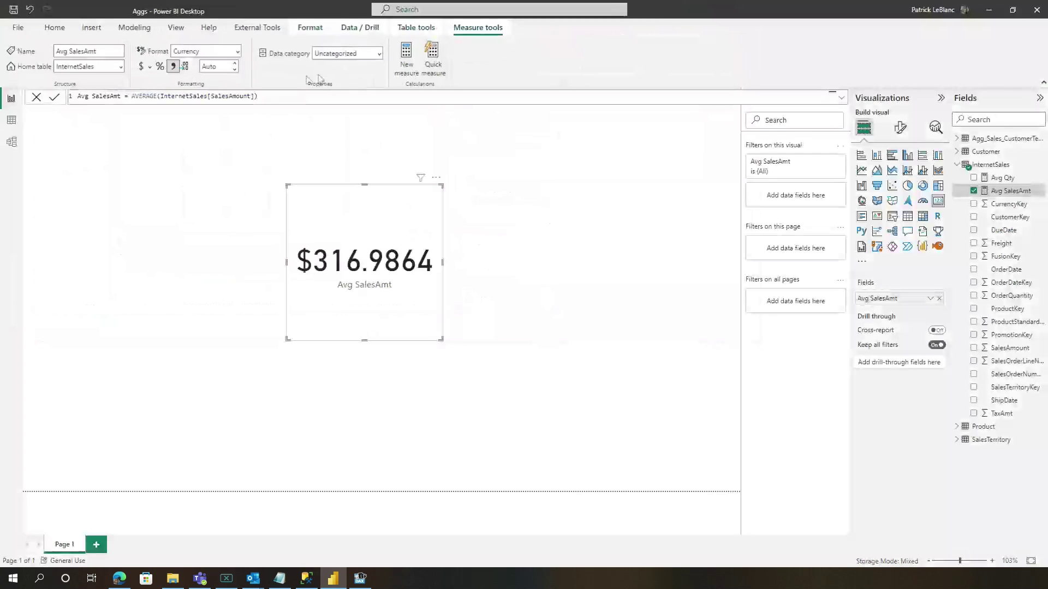
- Open the Performance analyzer and start recording visual refresh timings
{"action": "left_click", "coordinate": [364, 57]}
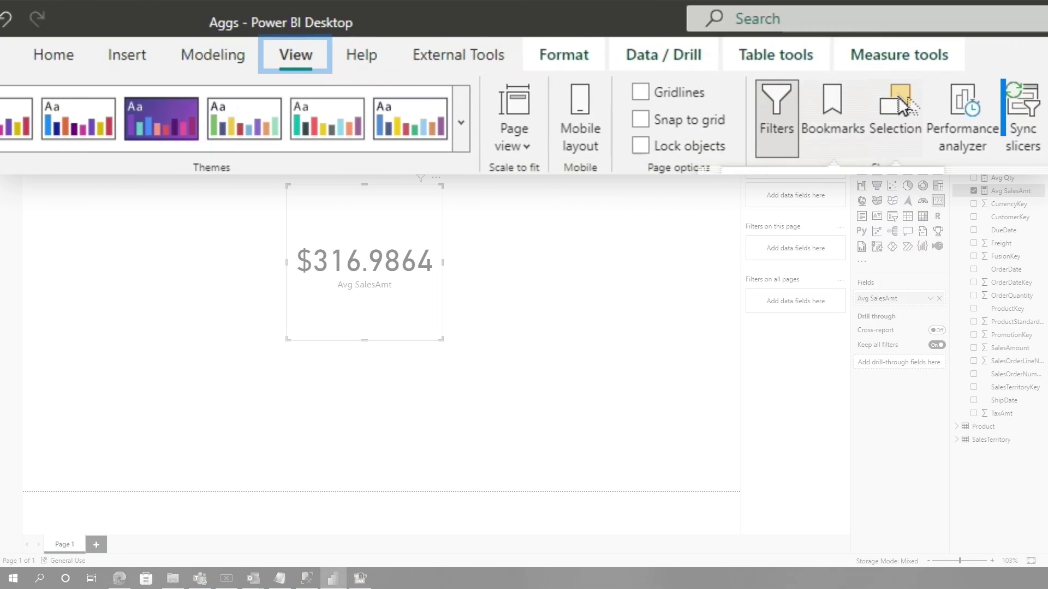
{"action": "left_click", "coordinate": [772, 106]}
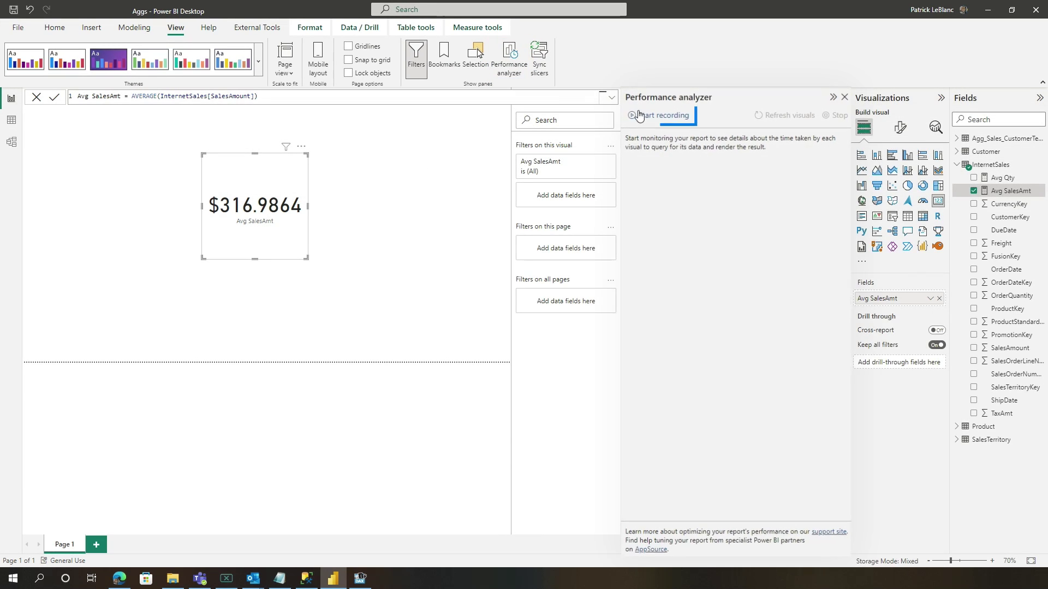
{"action": "left_click", "coordinate": [657, 112]}
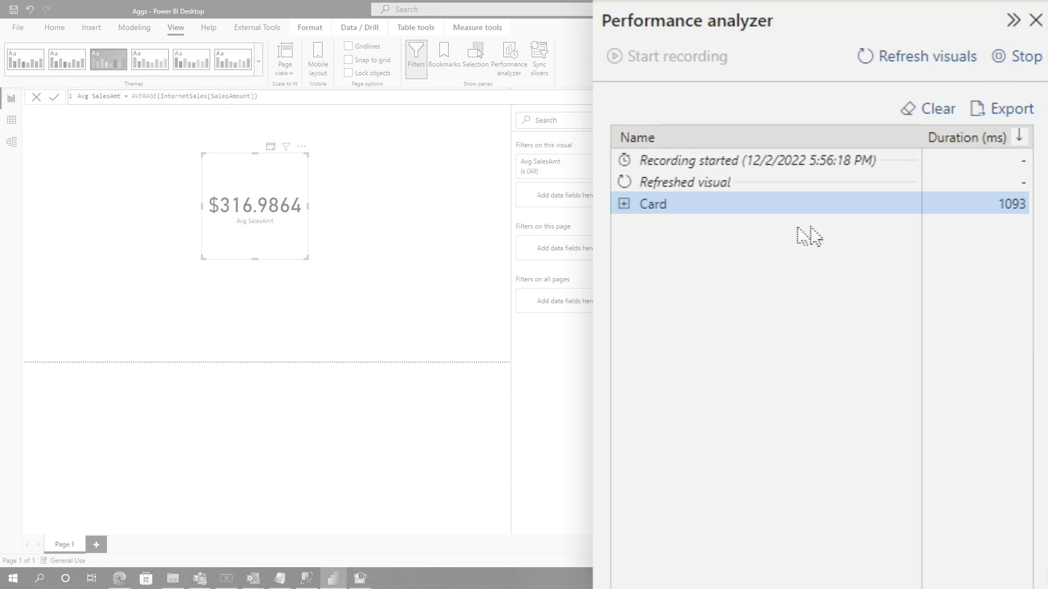
- Expand the Card's 1093 ms timing breakdown and select the captured Avg SalesAmt query in DAX Studio
{"action": "left_click", "coordinate": [645, 207]}
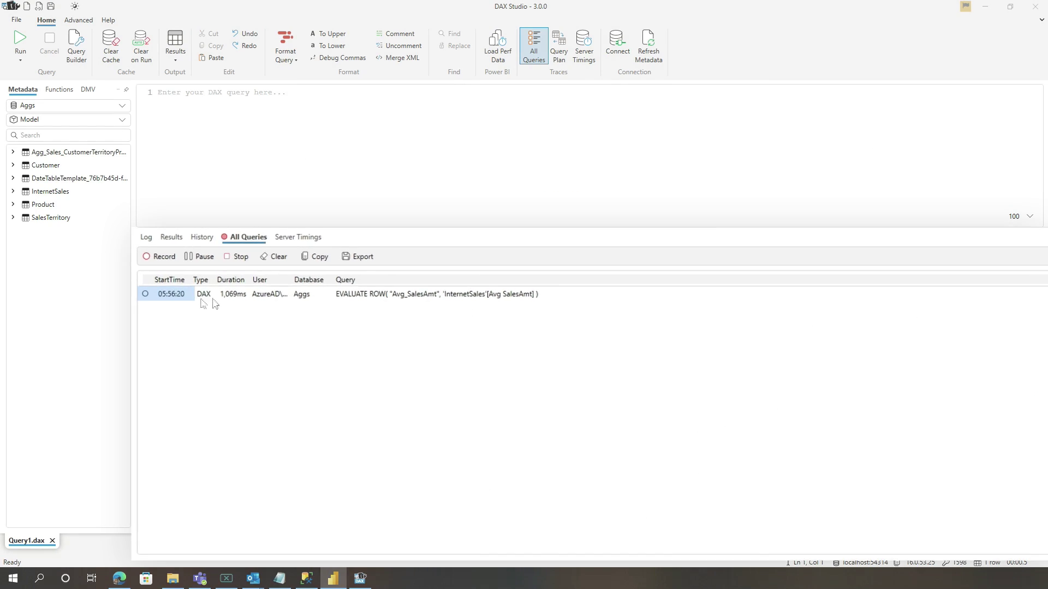
{"action": "left_click", "coordinate": [213, 299]}
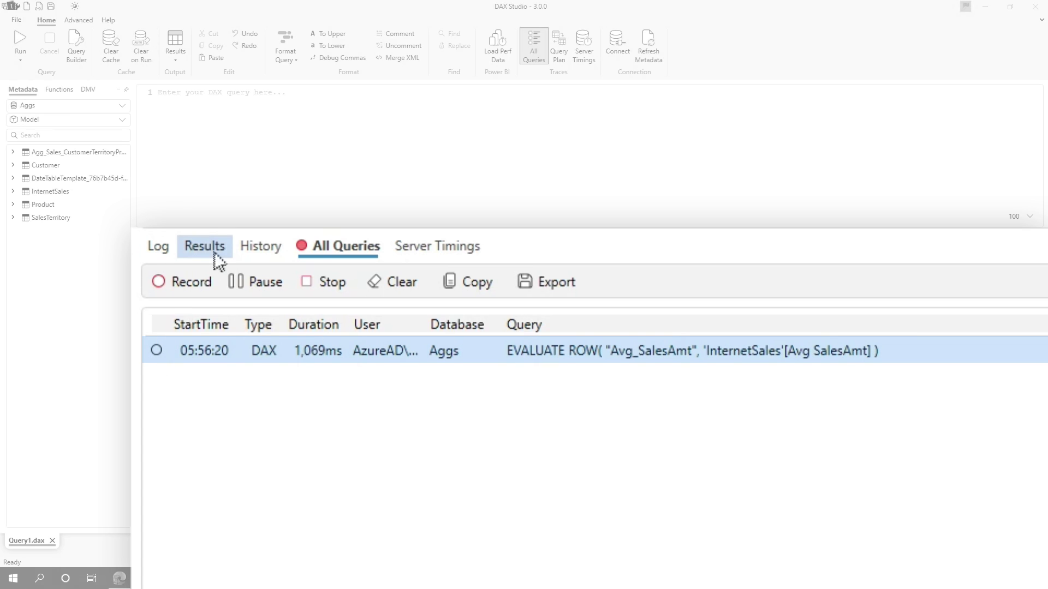
- Rerun the captured query with Server Timings and expand the failed RewriteAttempt row's details
{"action": "double_click", "coordinate": [490, 358]}
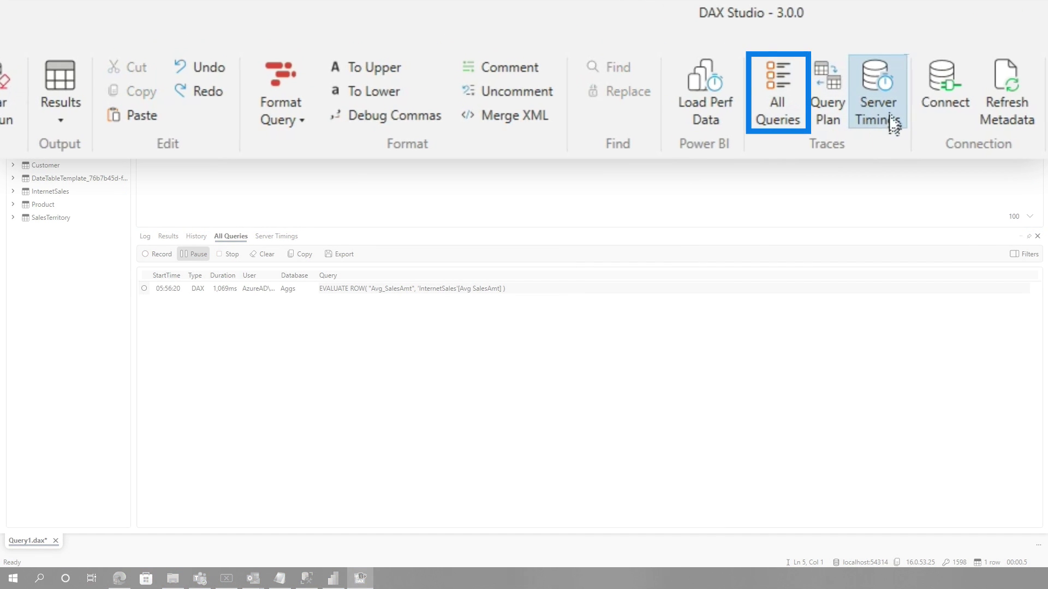
{"action": "left_click", "coordinate": [586, 51]}
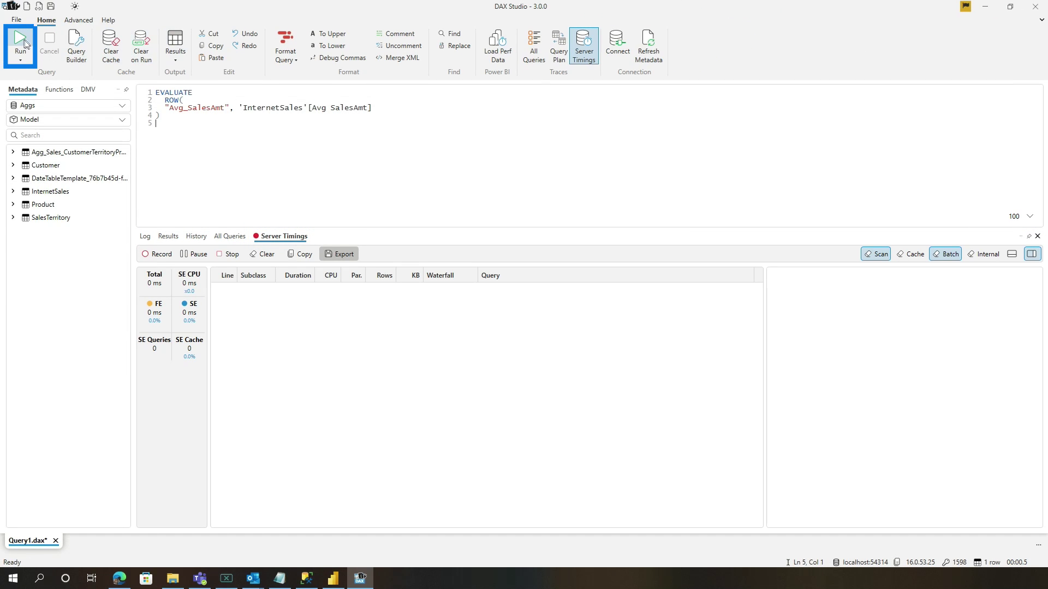
{"action": "left_click", "coordinate": [25, 43]}
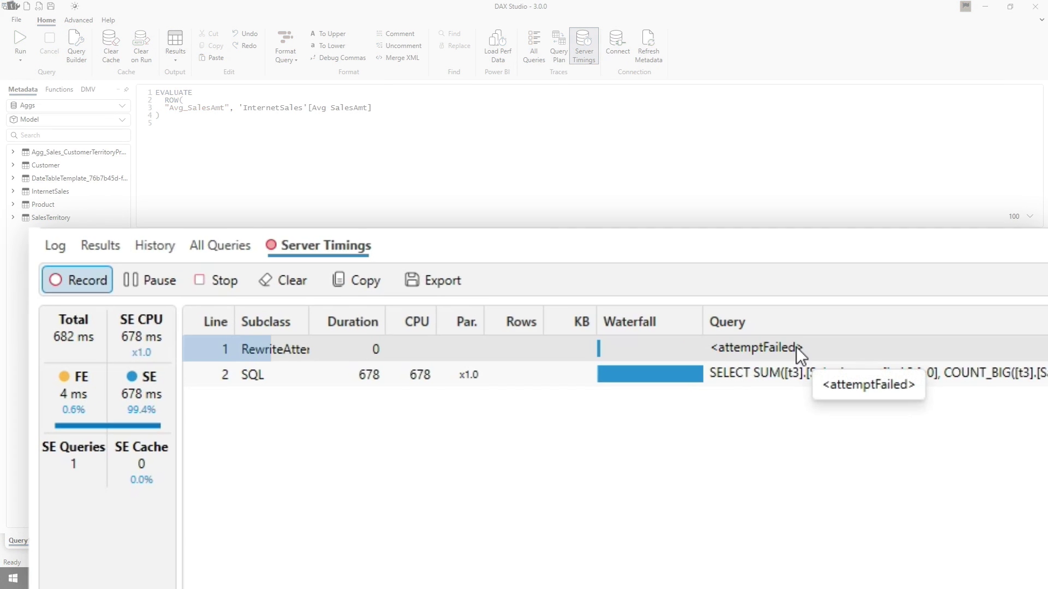
{"action": "left_click", "coordinate": [795, 346]}
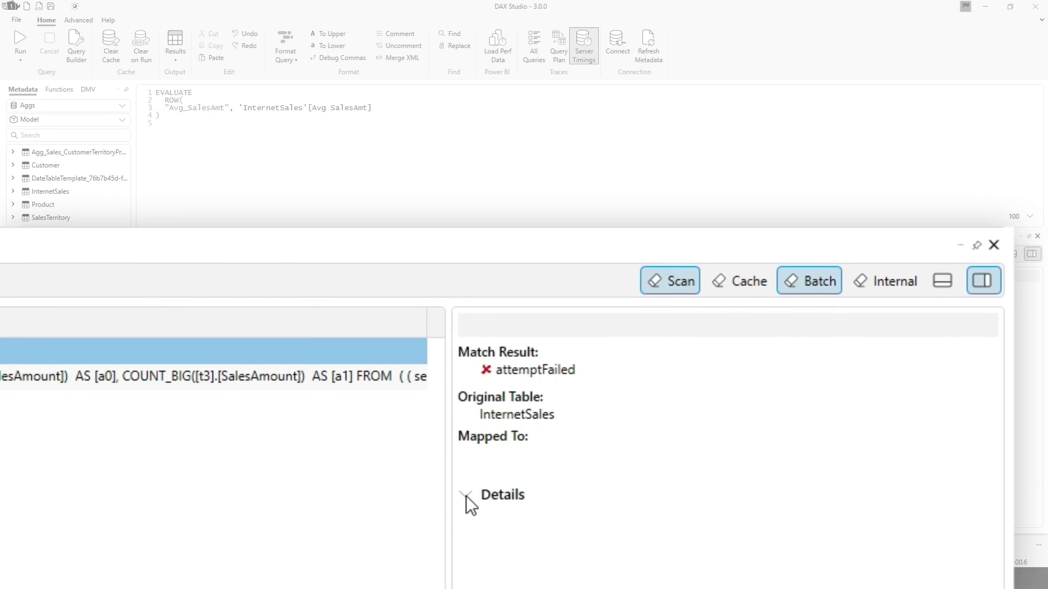
{"action": "left_click", "coordinate": [466, 495]}
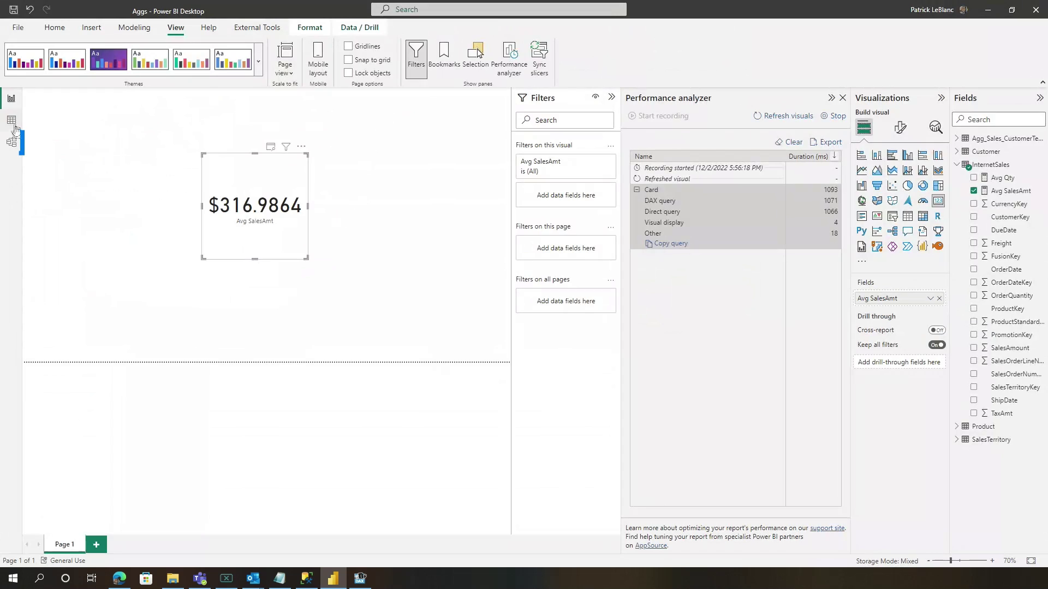
- Open the Agg table's Manage aggregations and set SalesAmt_Count's summarization to Count
{"action": "left_click", "coordinate": [13, 143]}
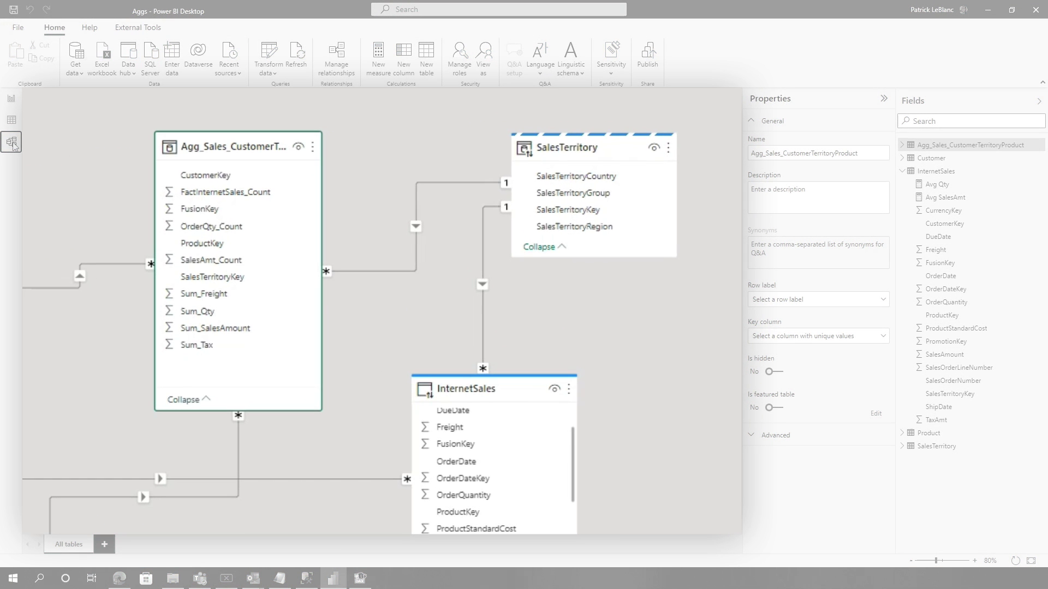
{"action": "left_click", "coordinate": [313, 147]}
{"action": "left_click", "coordinate": [385, 306]}
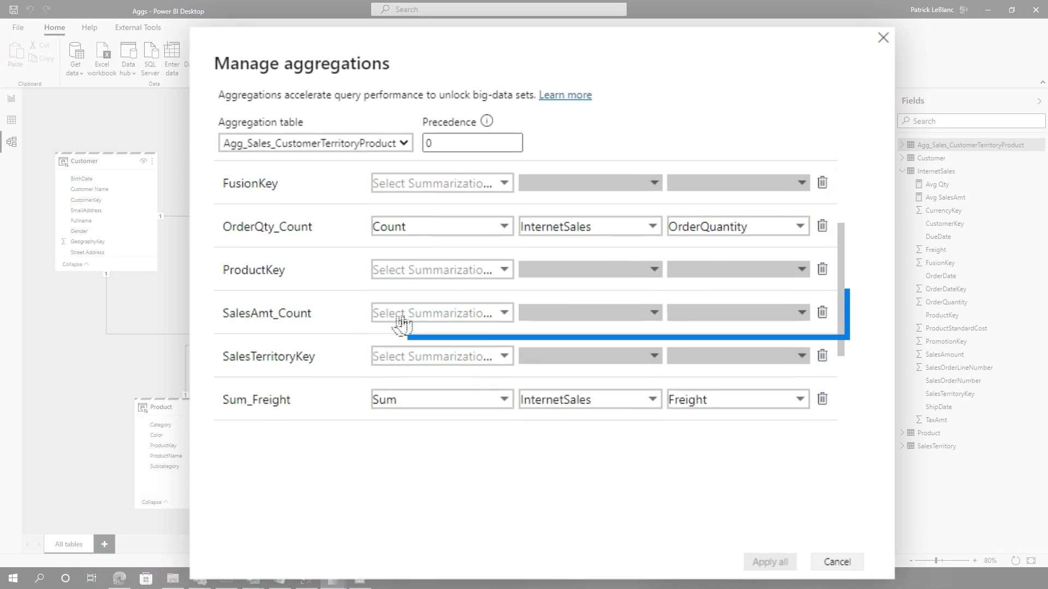
{"action": "left_click", "coordinate": [426, 320]}
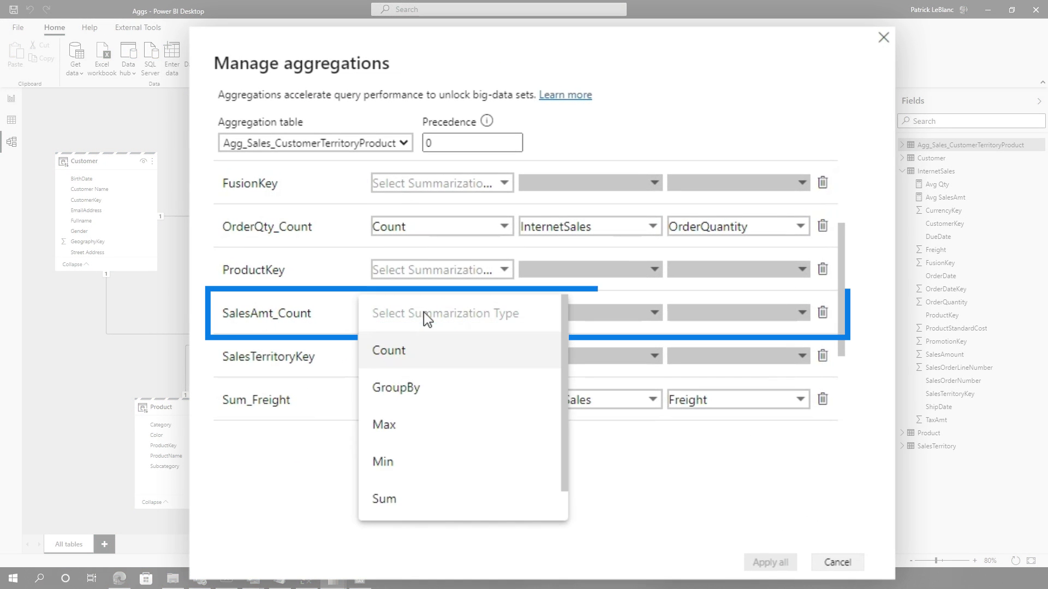
{"action": "left_click", "coordinate": [425, 360]}
- Map SalesAmt_Count to InternetSales SalesAmount as the detail column and apply all aggregations
{"action": "left_click", "coordinate": [544, 322]}
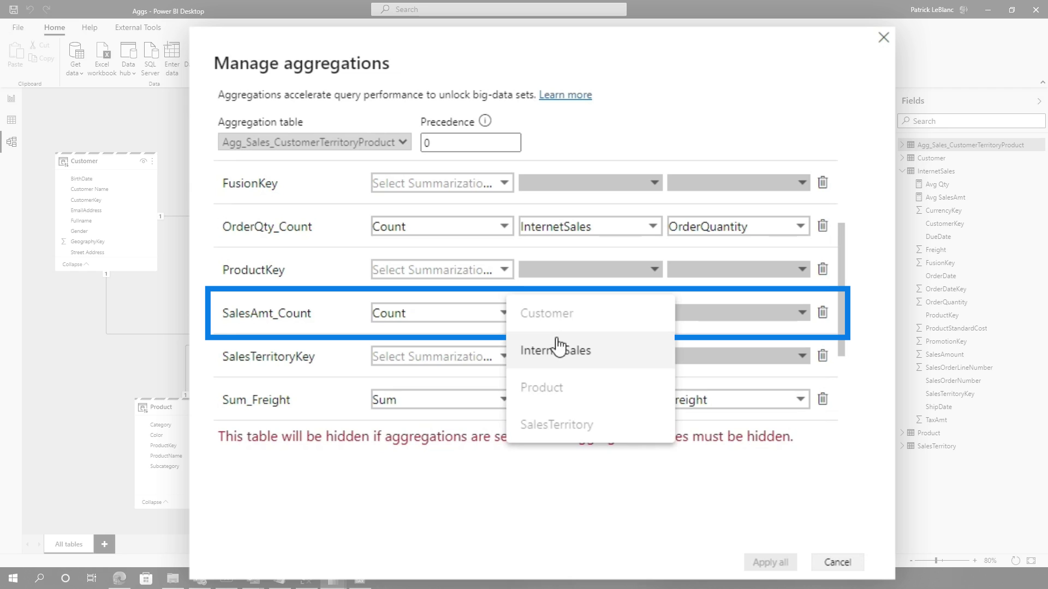
{"action": "left_click", "coordinate": [554, 346]}
{"action": "left_click", "coordinate": [709, 316]}
{"action": "scroll", "coordinate": [726, 426], "scroll_direction": "down", "scroll_amount": 3}
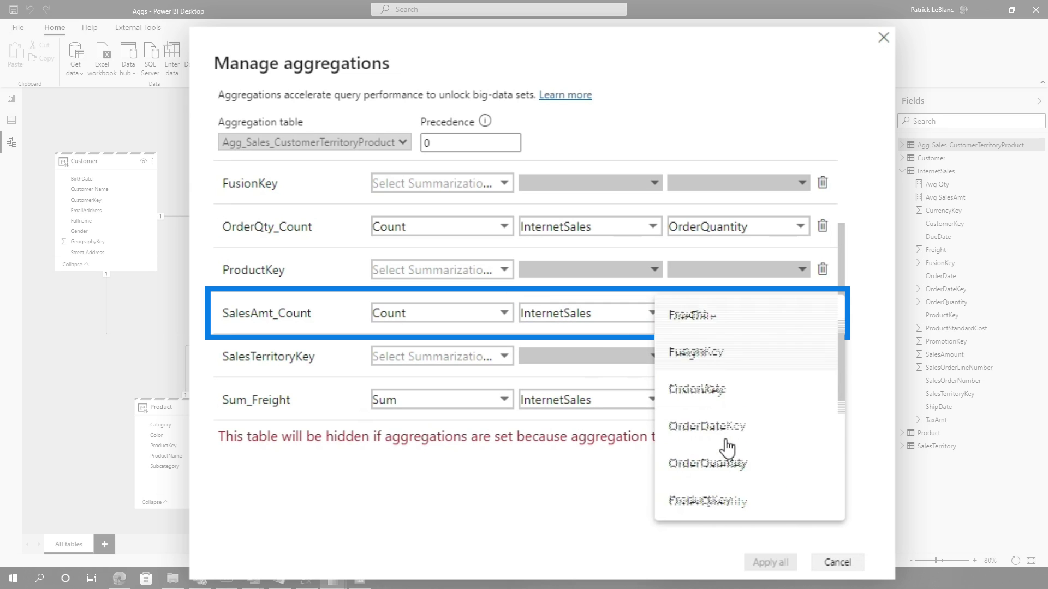
{"action": "scroll", "coordinate": [734, 478], "scroll_direction": "down", "scroll_amount": 2}
{"action": "left_click", "coordinate": [703, 473]}
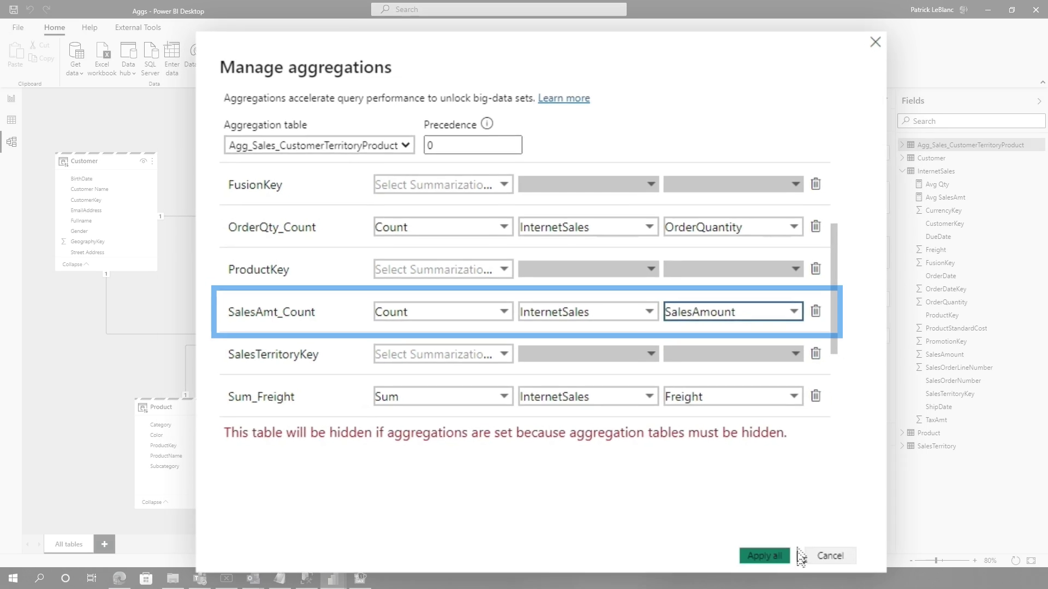
{"action": "left_click", "coordinate": [767, 561]}
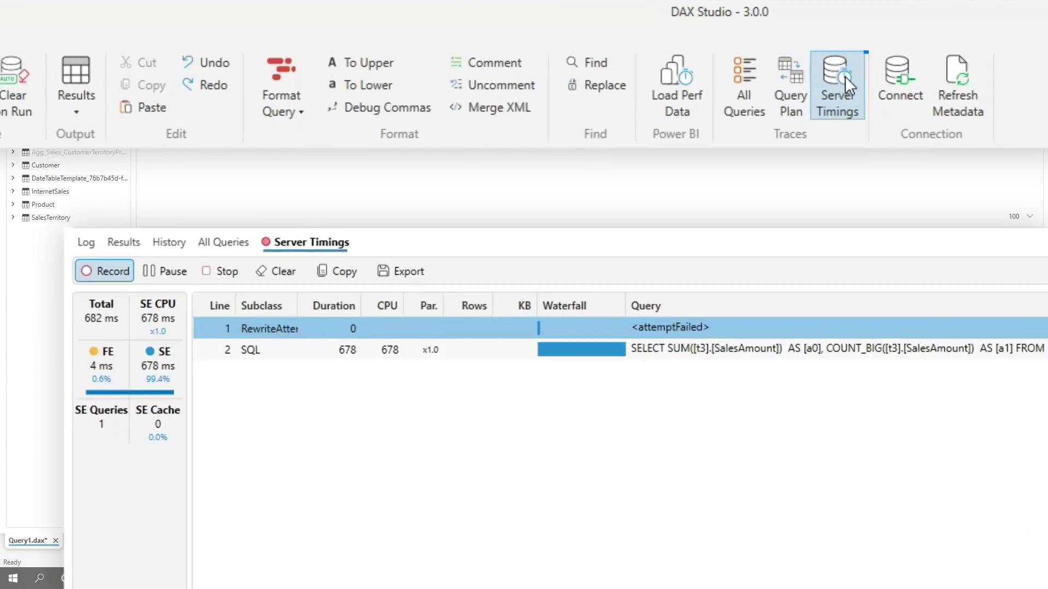
- Clear DAX Studio's Server Timings and captured queries, then restart the All Queries trace
{"action": "left_click", "coordinate": [277, 271]}
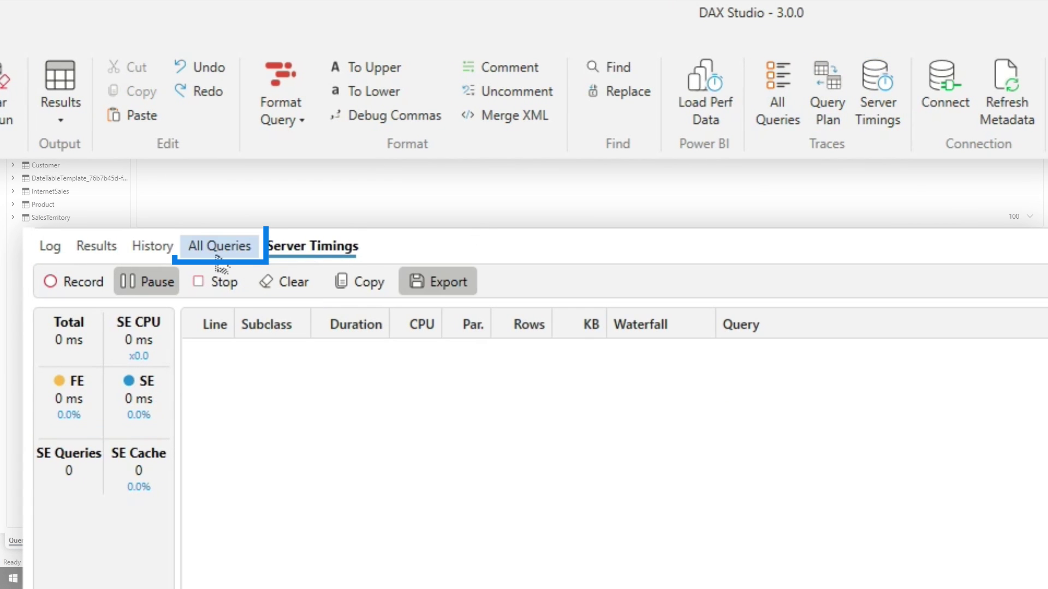
{"action": "left_click", "coordinate": [217, 252]}
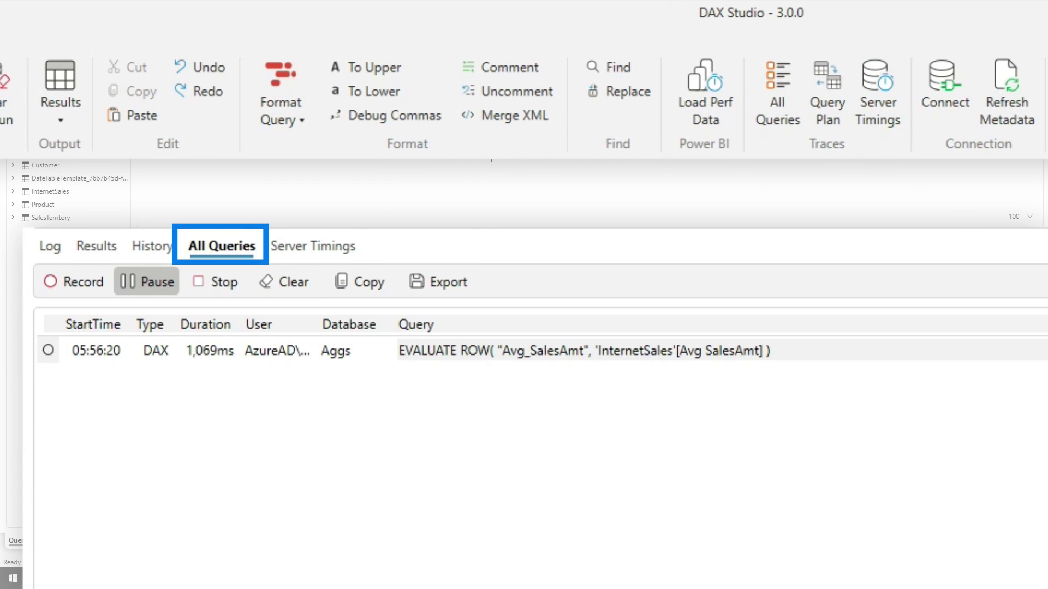
{"action": "left_click", "coordinate": [284, 291]}
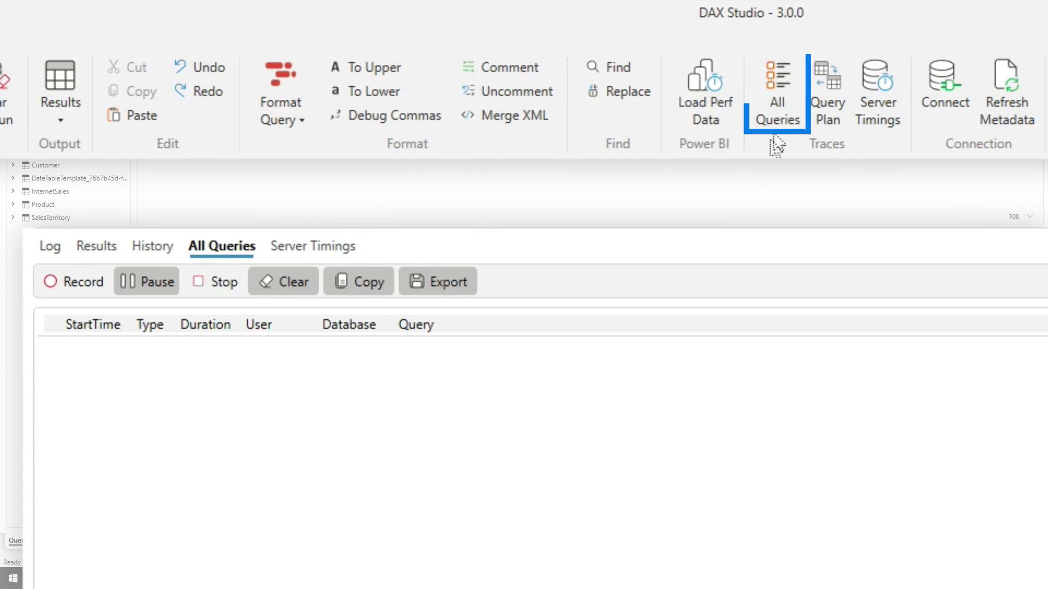
{"action": "left_click", "coordinate": [777, 92]}
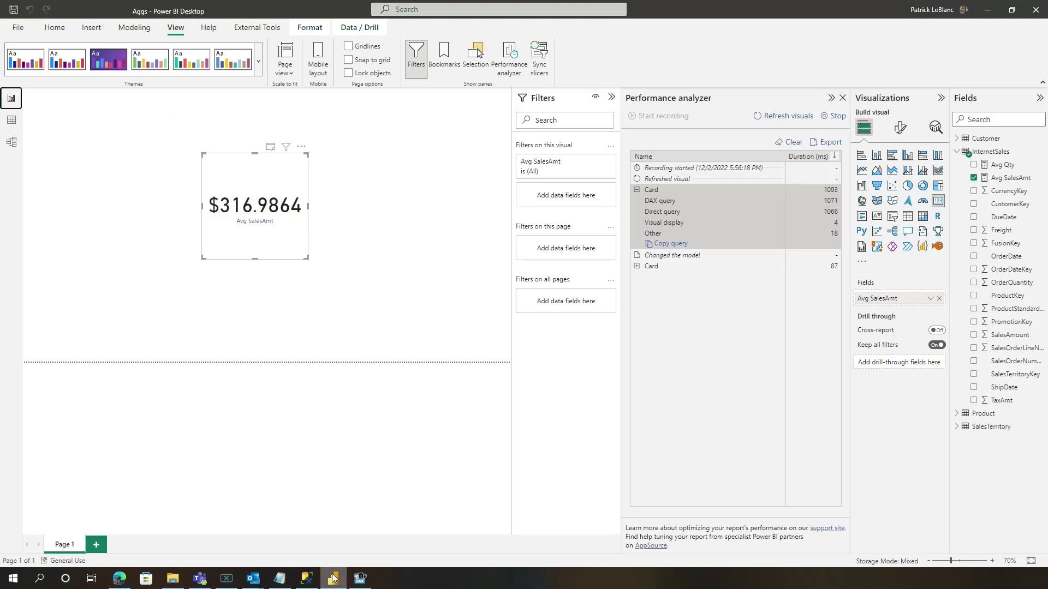
- Clear the Performance analyzer and expand the refreshed Card's timings, showing a 4 ms DAX query
{"action": "left_click", "coordinate": [798, 140]}
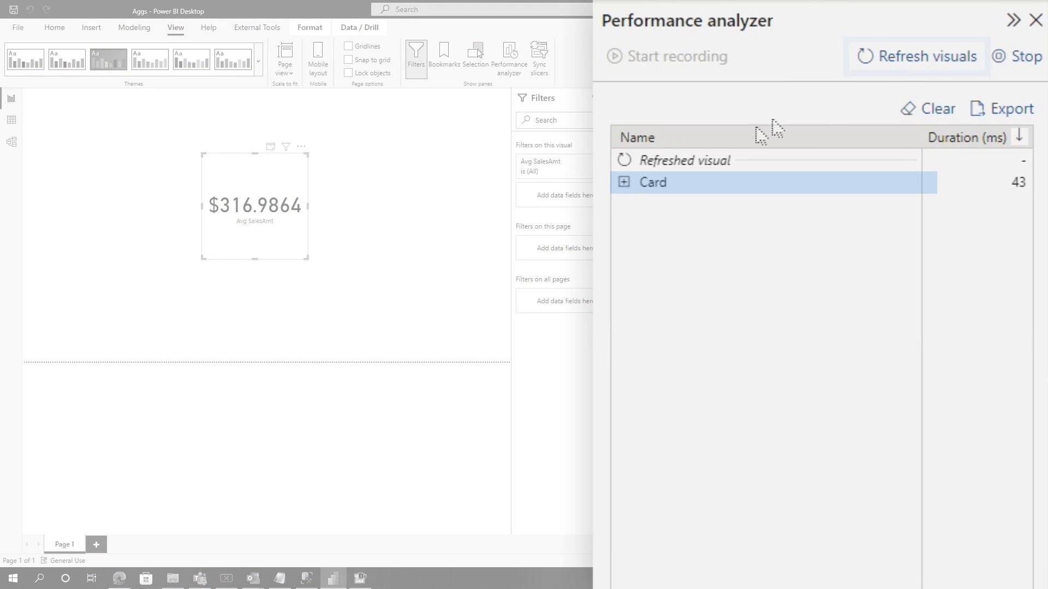
{"action": "left_click", "coordinate": [624, 182]}
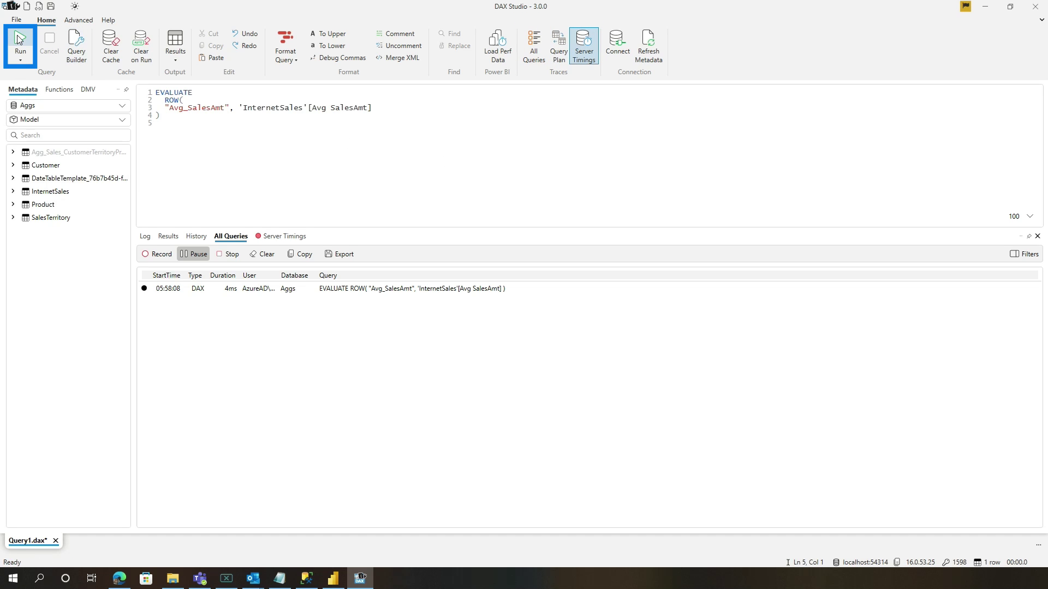
- Show the card query's Server Timings and inspect the Scan row's SQL on Agg Sales CustomerTerritoryProduct
{"action": "left_click", "coordinate": [284, 236]}
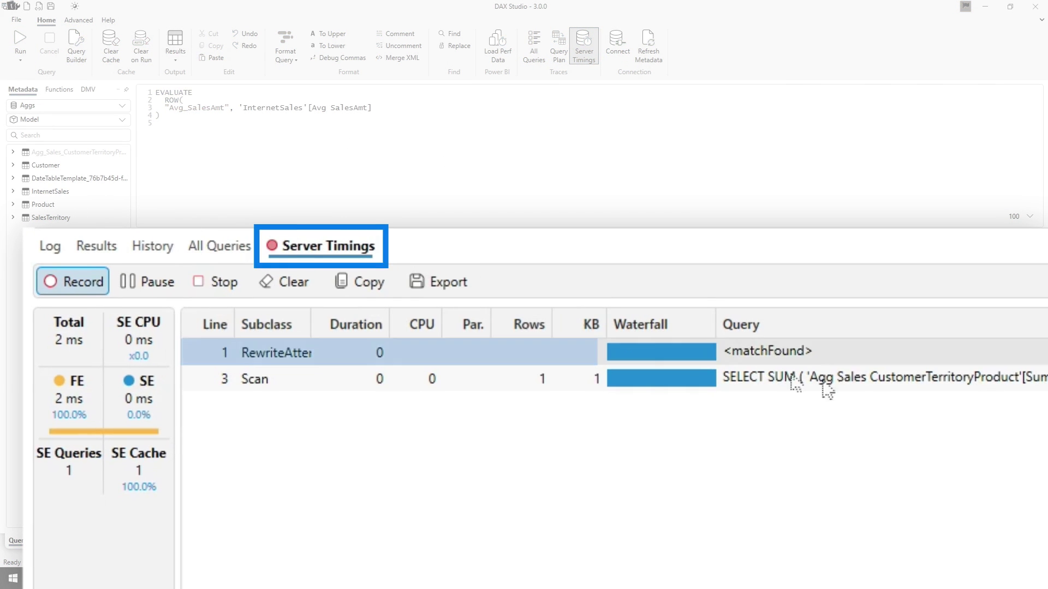
{"action": "left_click", "coordinate": [880, 384]}
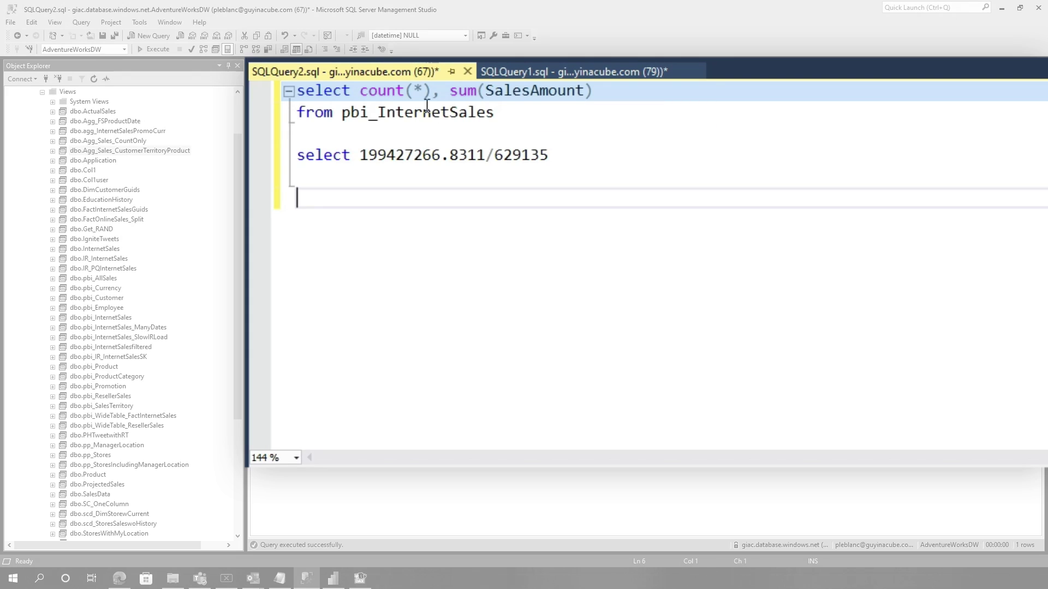
- Change count(*) to count(SalesAmount) and execute, returning 629135 rows averaging 316.98644461220
{"action": "left_click", "coordinate": [423, 91]}
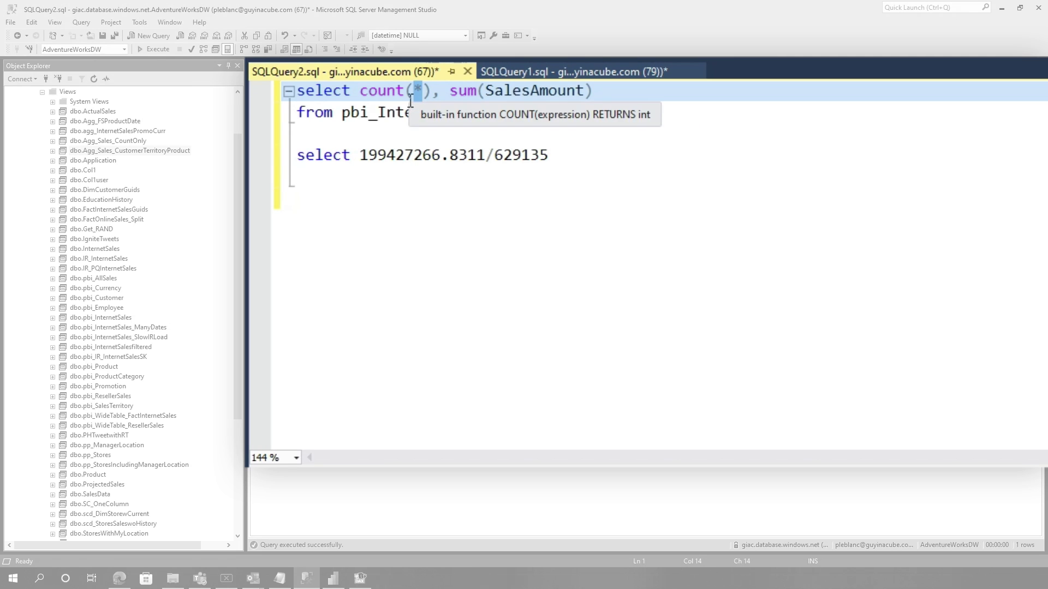
{"action": "type", "text": "SalesAmount"}
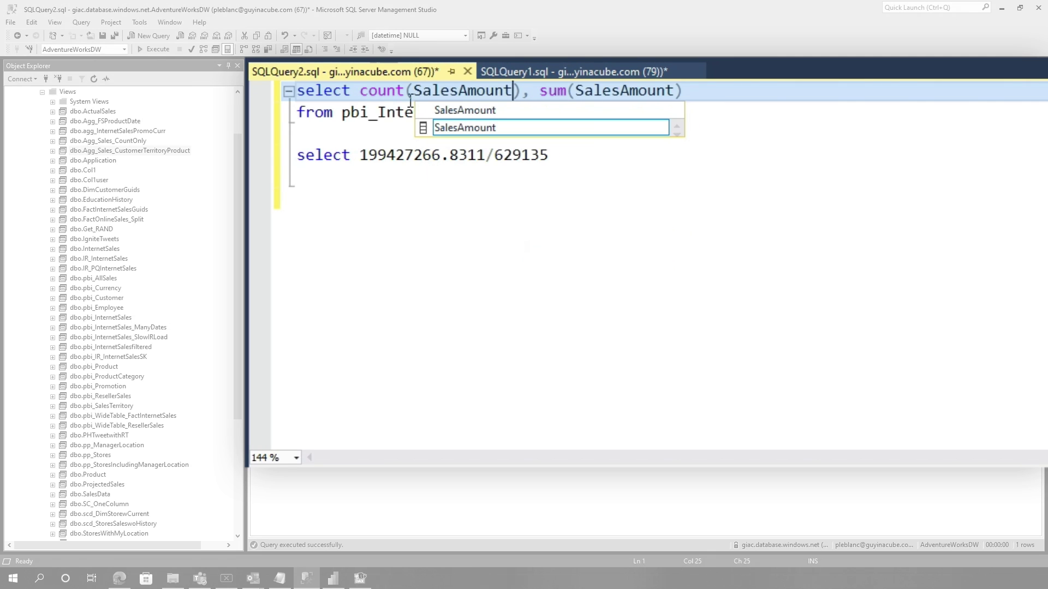
{"action": "left_click", "coordinate": [655, 230]}
{"action": "left_click", "coordinate": [146, 50]}
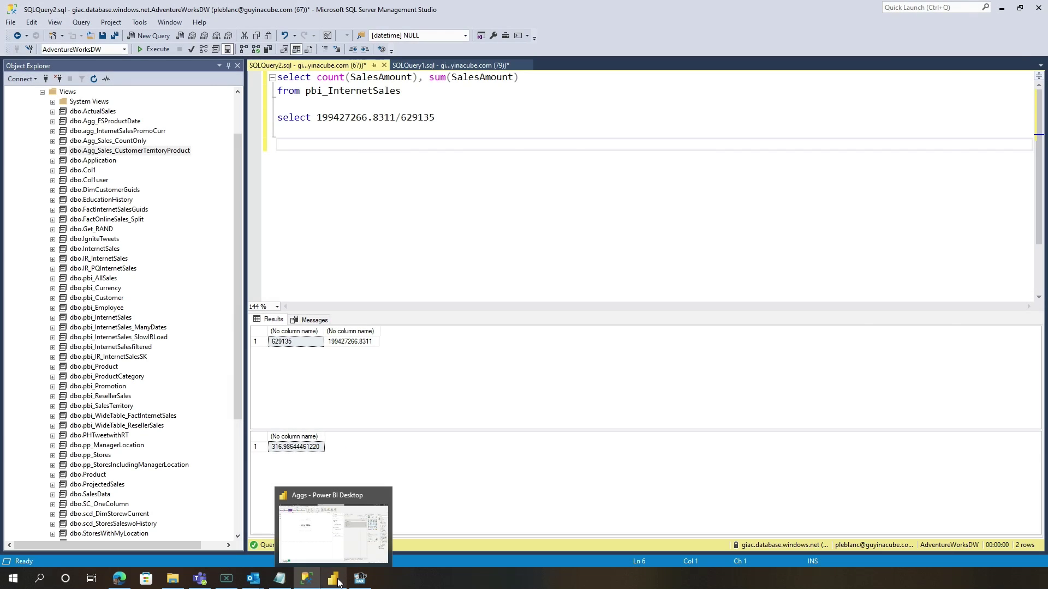
- Bring Power BI Desktop forward to the report showing the $316.9864 Avg SalesAmt card
{"action": "left_click", "coordinate": [333, 577]}
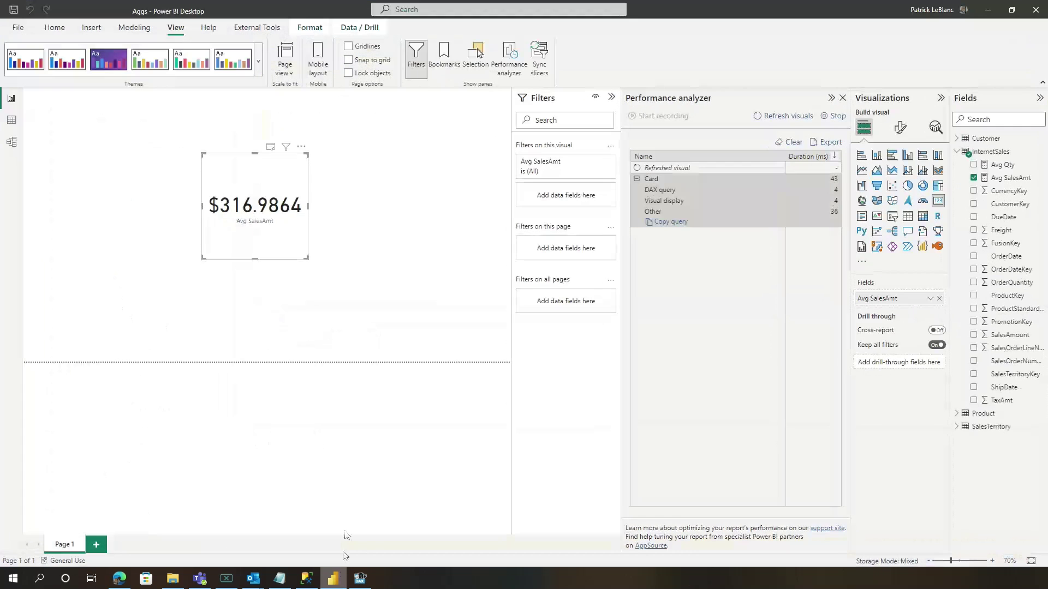